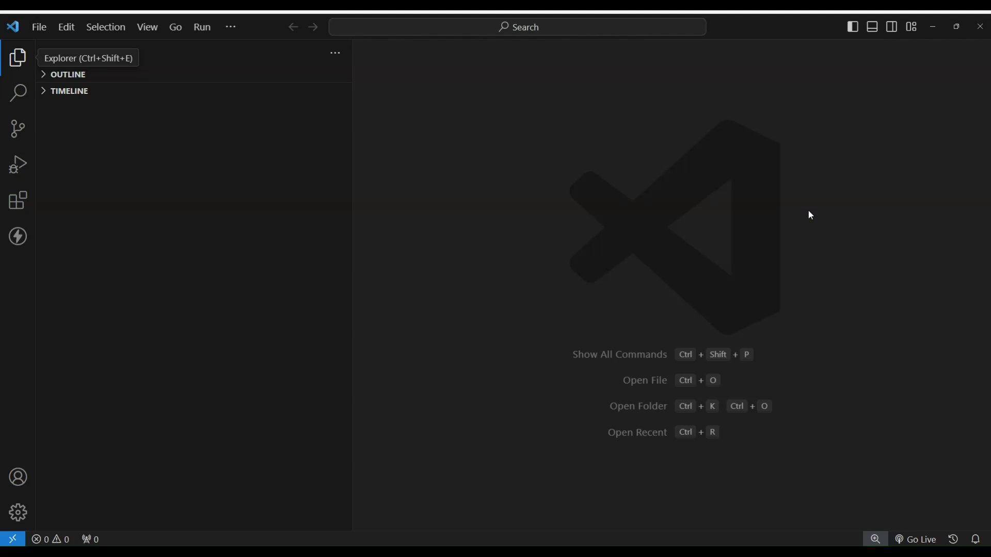
- Show the Extensions view from the Activity Bar, with its search still empty
left_click(18, 201)
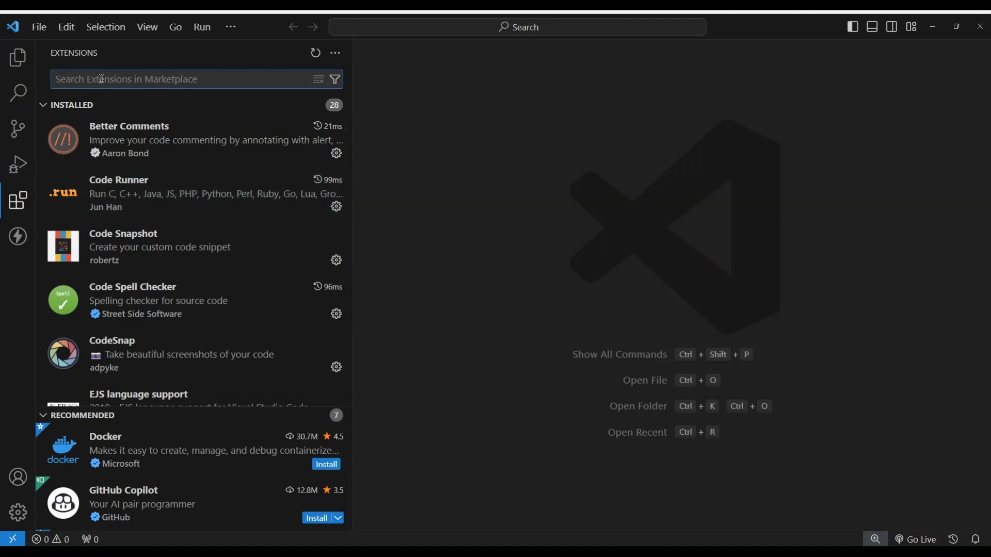
type("Pylint")
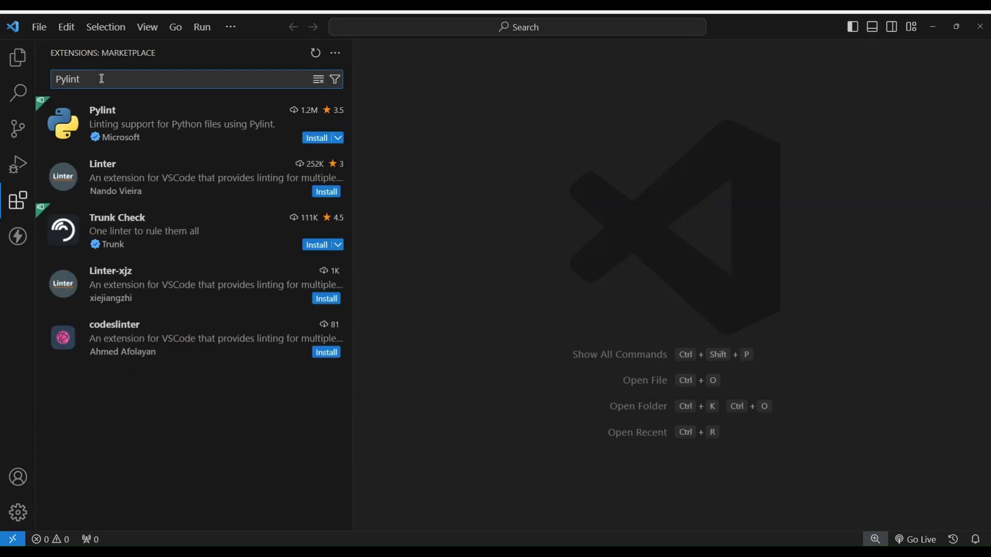
- Open the details page of Microsoft's Pylint extension, version 2023.10.1
left_click(74, 118)
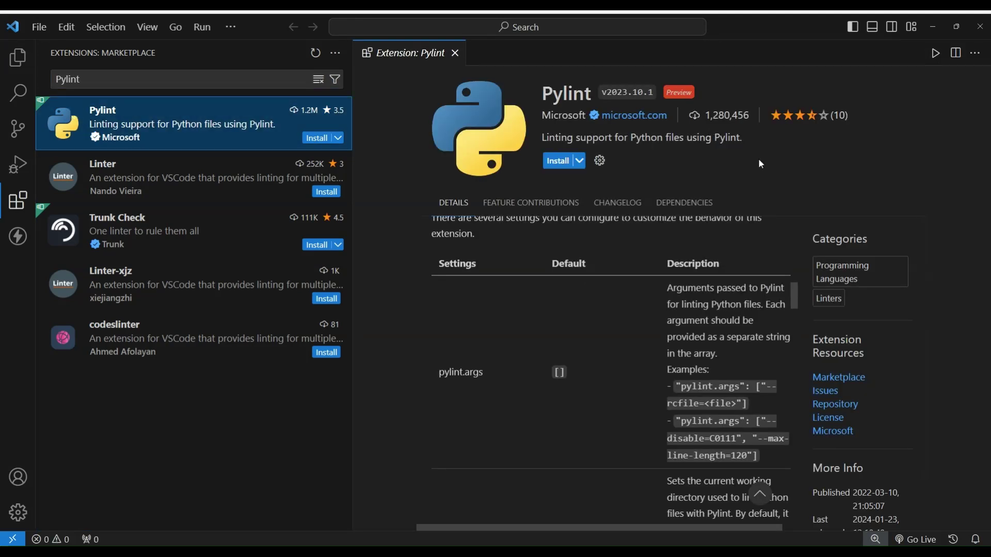
scroll(533, 269, "up", 5)
scroll(533, 297, "up", 5)
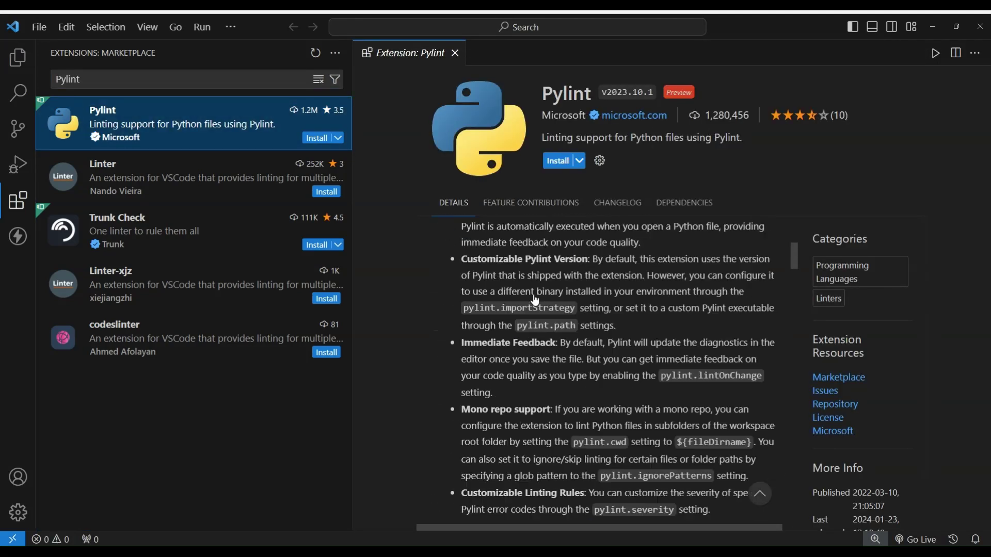
scroll(534, 300, "up", 5)
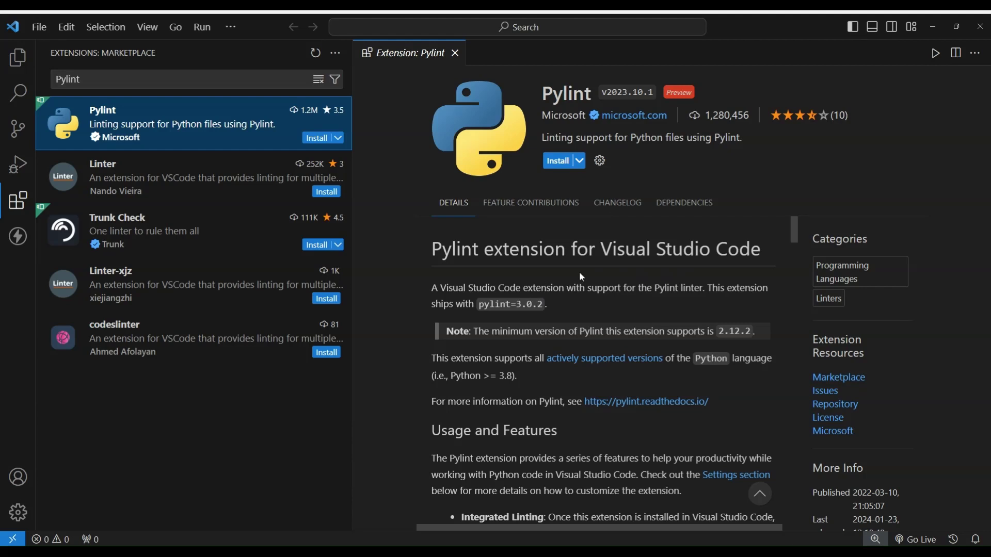
- Install Microsoft's Pylint extension from its details page
left_click(558, 162)
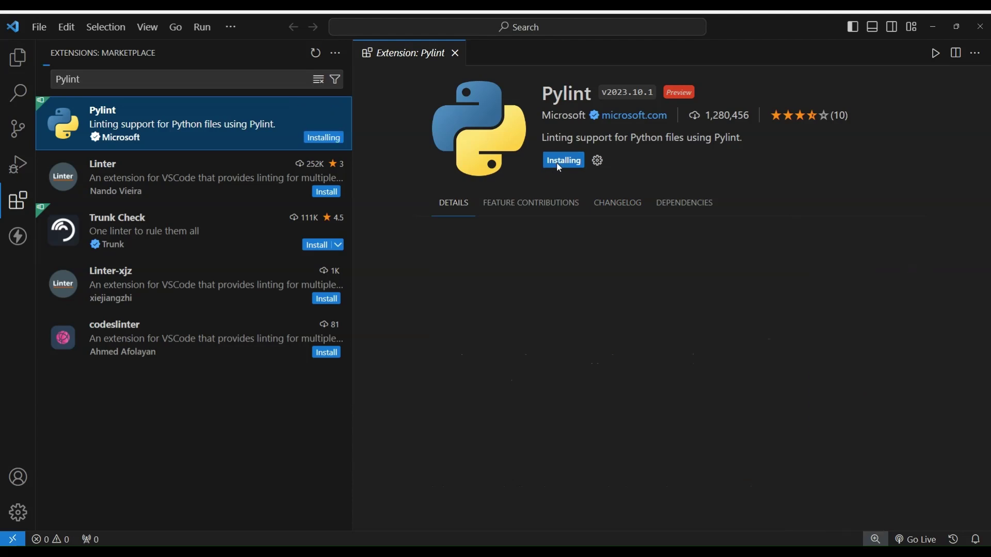